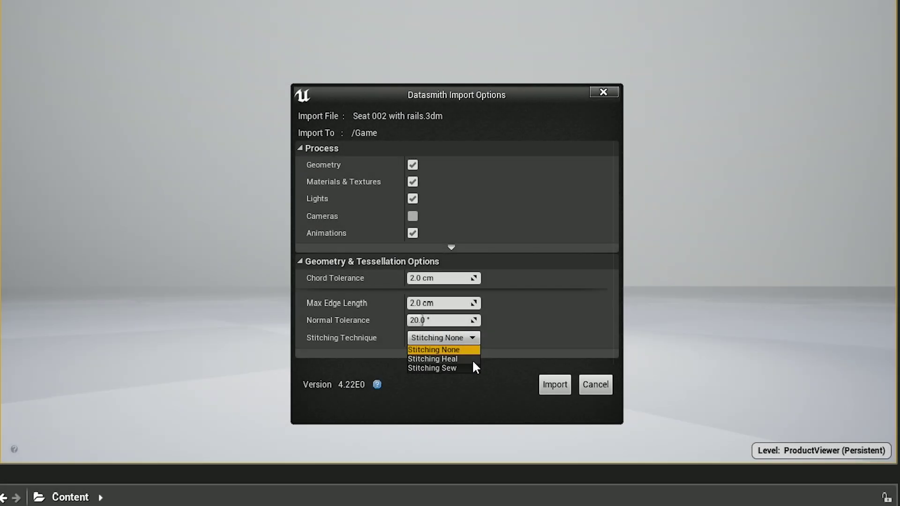
Import Seat 002 with rails.3dm with Stitching Technique set to Stitching None.
click(472, 352)
click(549, 382)
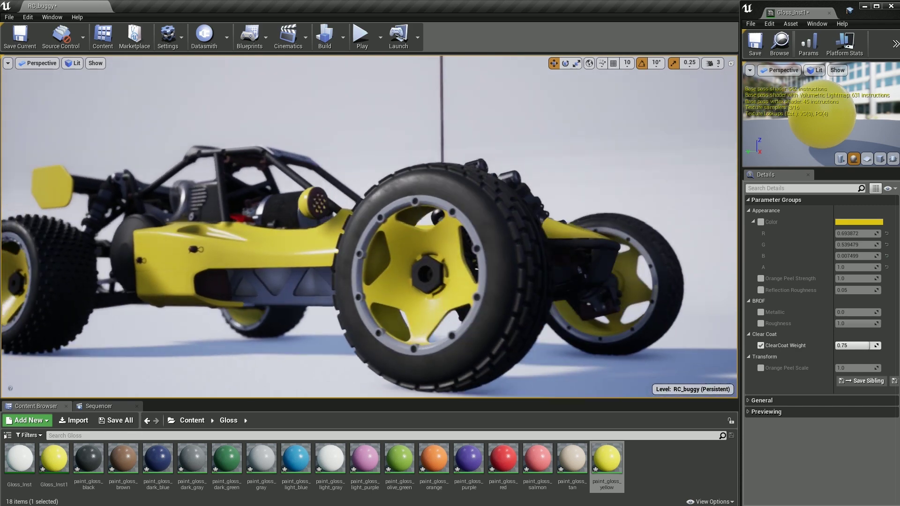
Run Jacketing on the selected engine parts with Action Level Mesh and Action Type Delete.
right_click(608, 463)
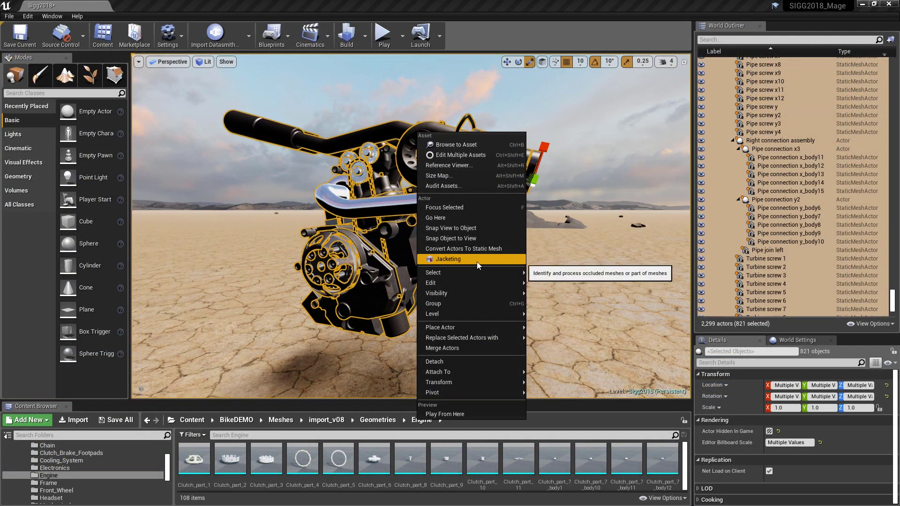
click(478, 260)
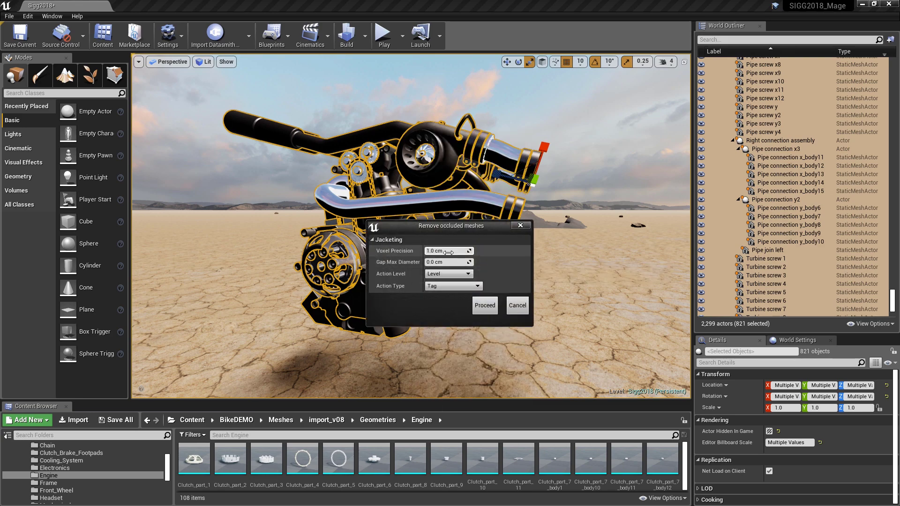
click(453, 286)
click(449, 317)
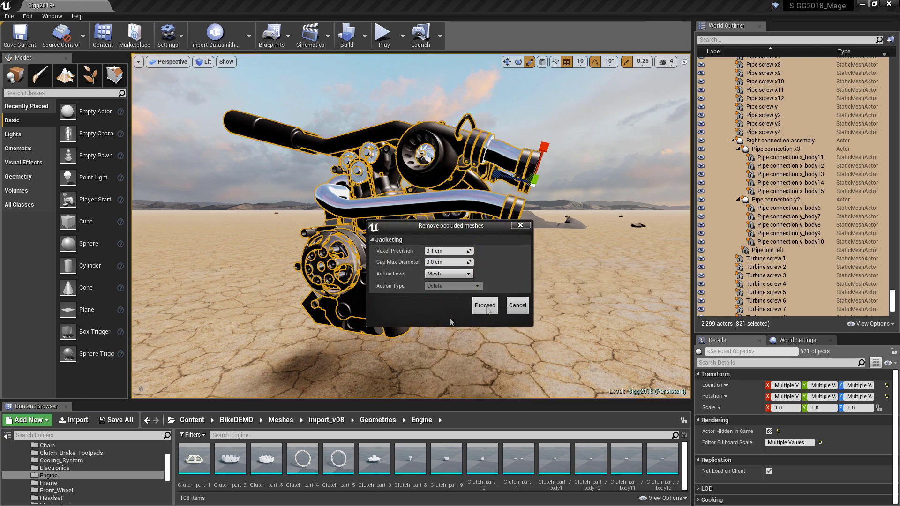
click(485, 307)
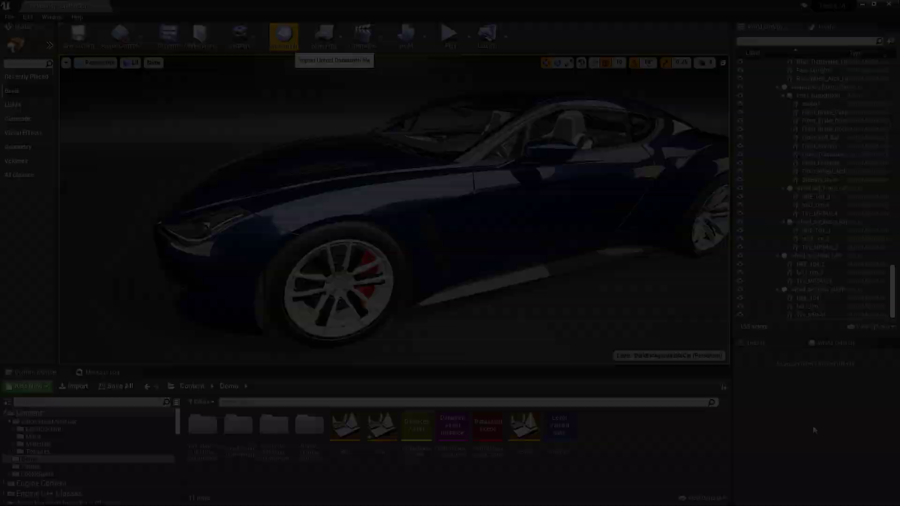
Start a Datasmith import of the global assembly SLDASM file.
click(284, 35)
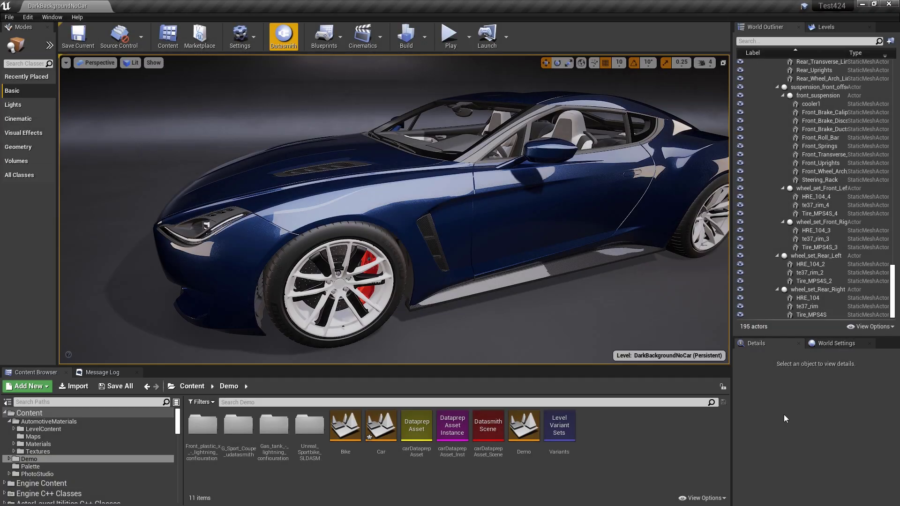
click(618, 389)
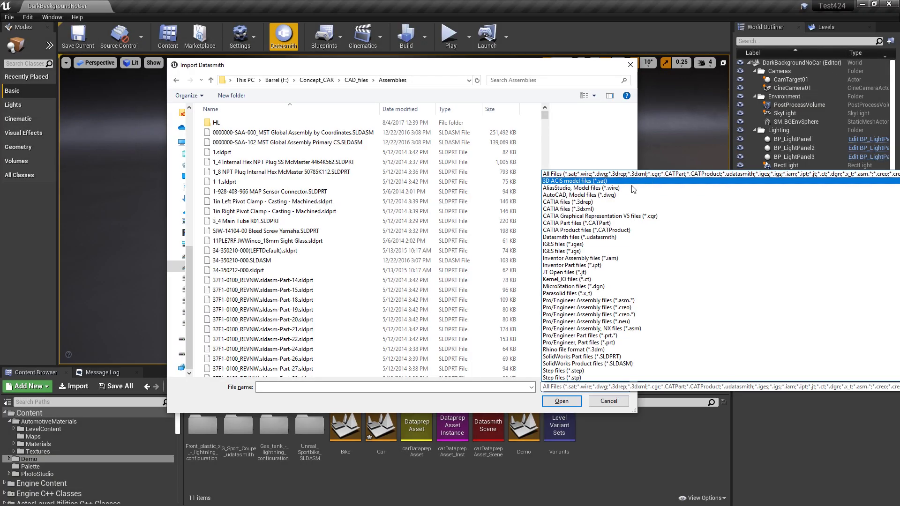
click(336, 147)
scroll(545, 115, down, 8)
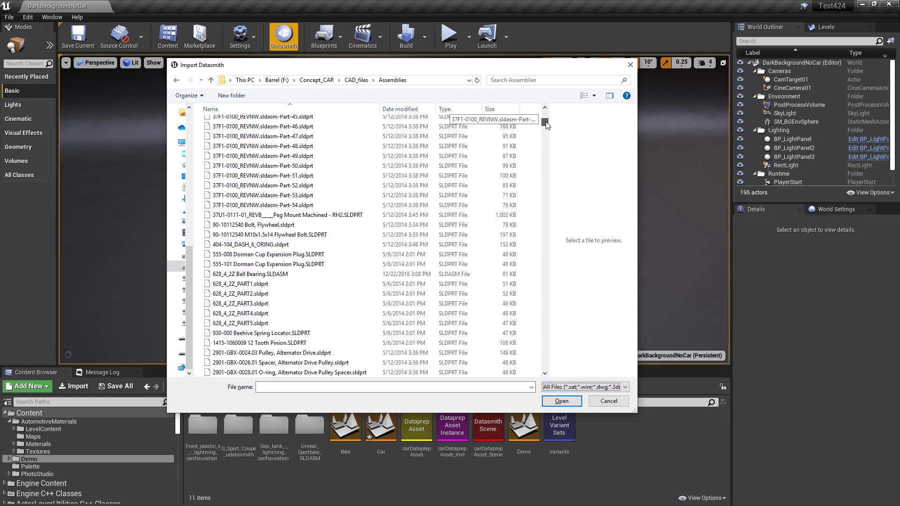
scroll(538, 110, up, 8)
double_click(345, 133)
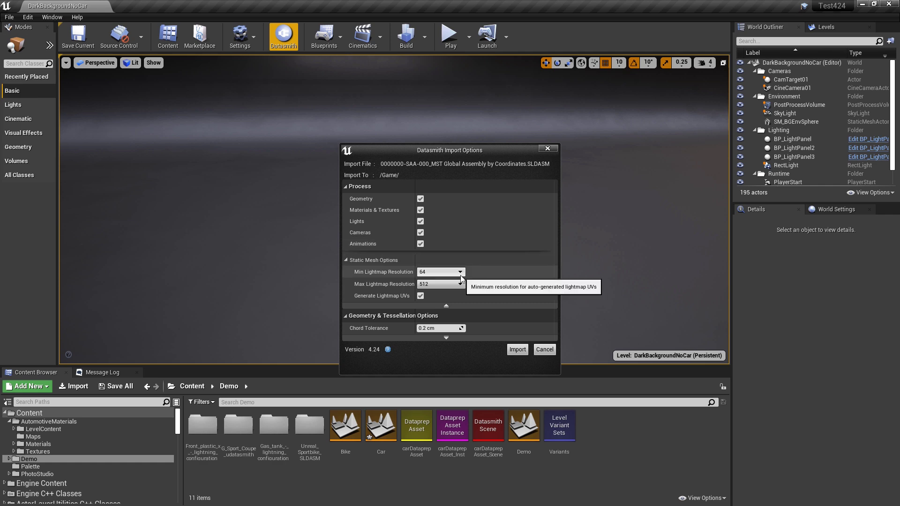
Expand the advanced tessellation settings and check the 4.24 exporter version.
click(446, 338)
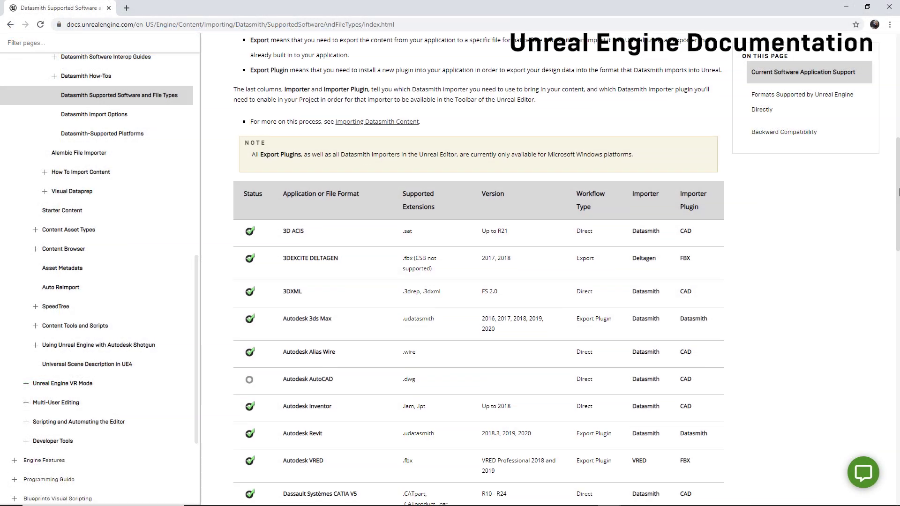
scroll(478, 262, down, 2)
drag(898, 207, 899, 279)
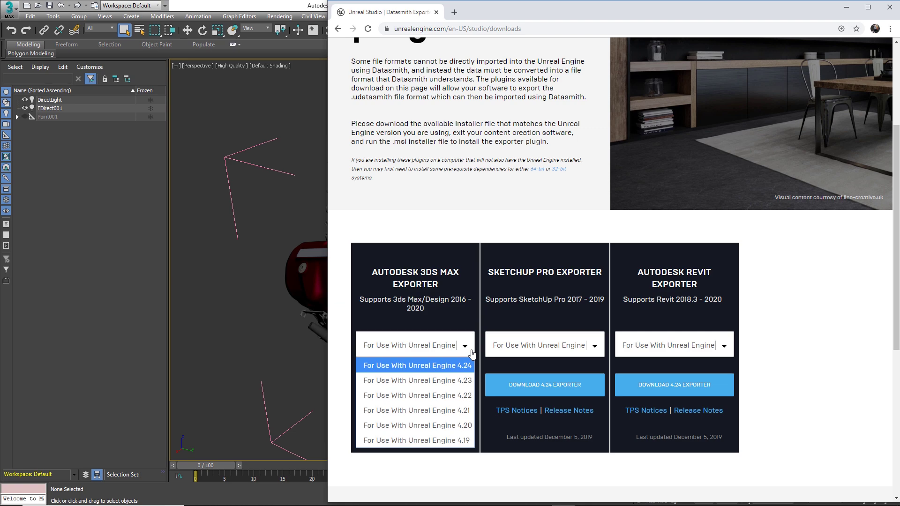
click(472, 352)
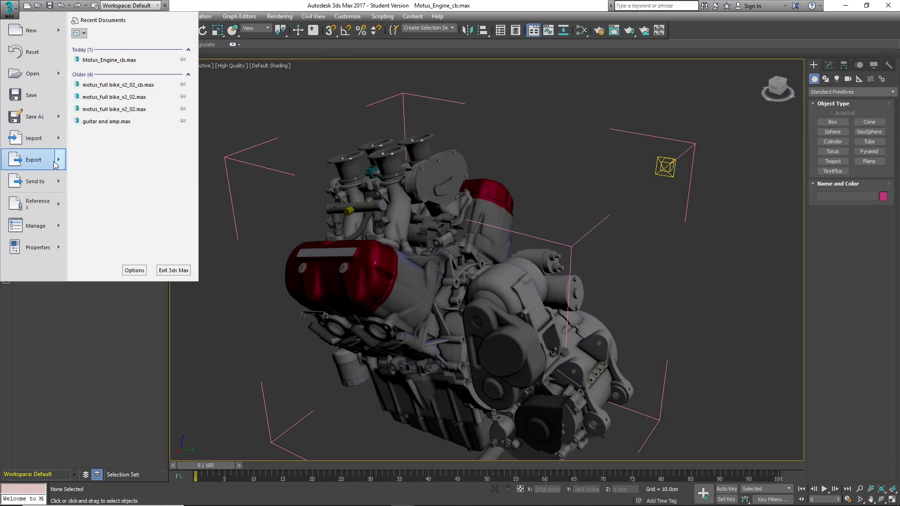
Export the Academia building's 3D view to Unreal Datasmith and import it into the level.
mouse_move(55, 164)
click(101, 47)
click(155, 201)
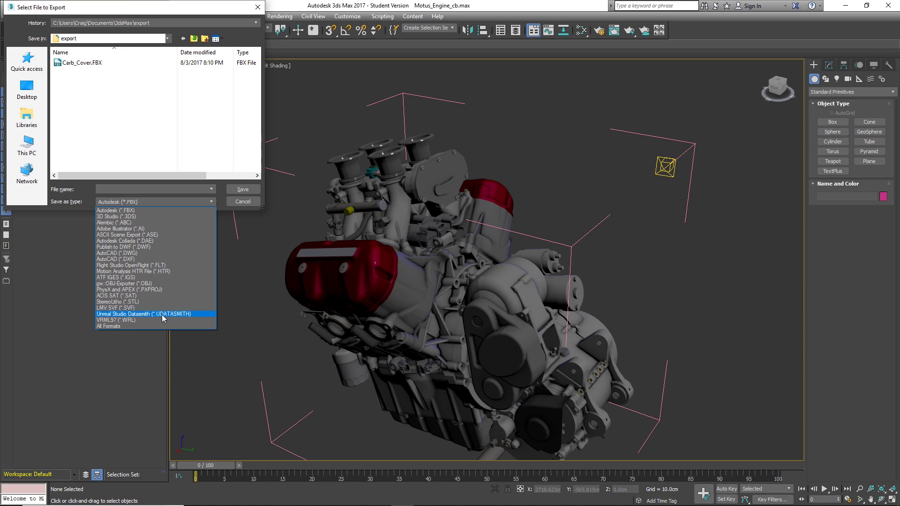
click(161, 311)
text(En)
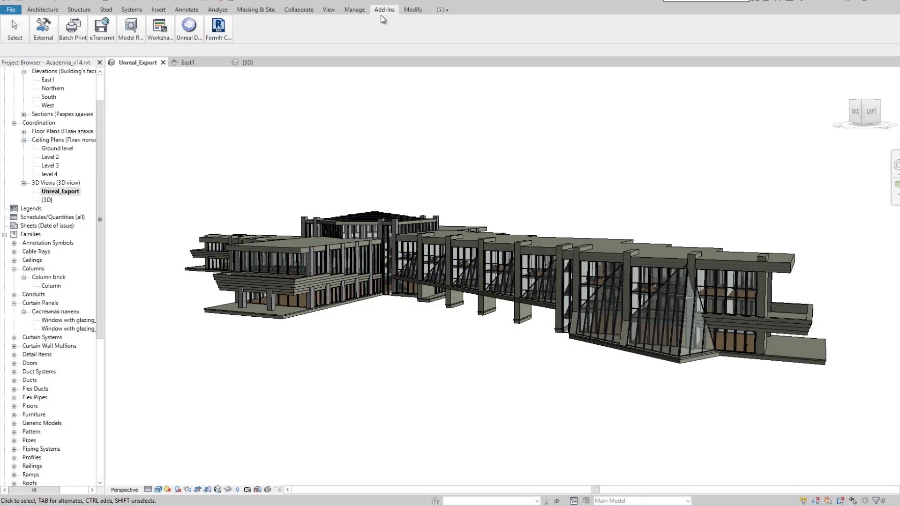
click(202, 63)
click(676, 397)
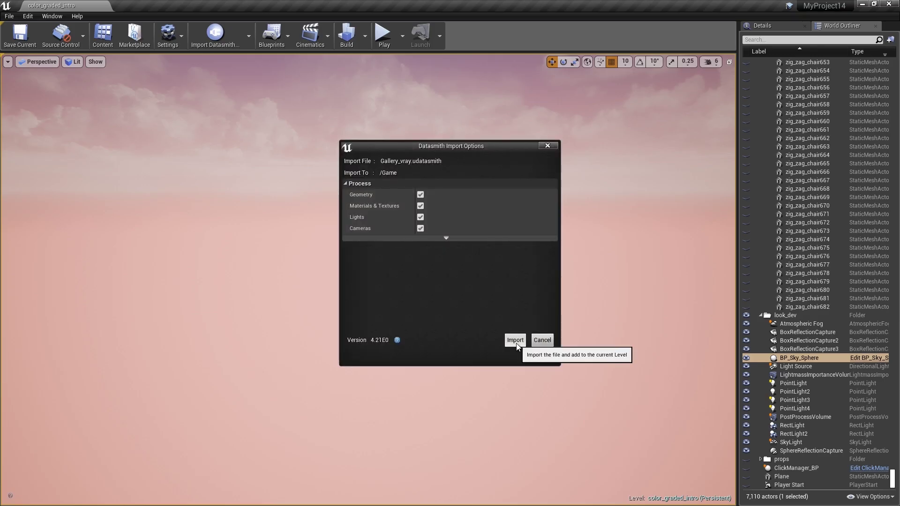
click(516, 342)
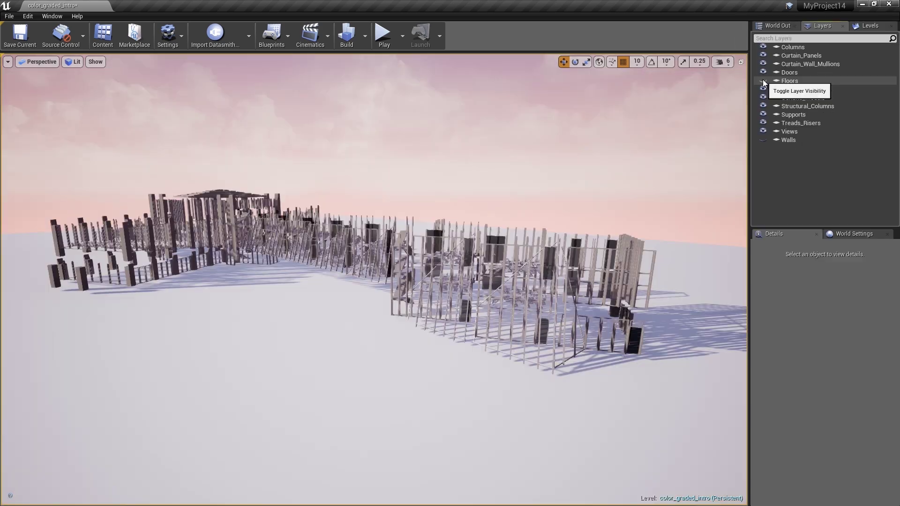
Make the Floors and Walls layers visible again, along with the dark ground.
click(763, 81)
click(763, 139)
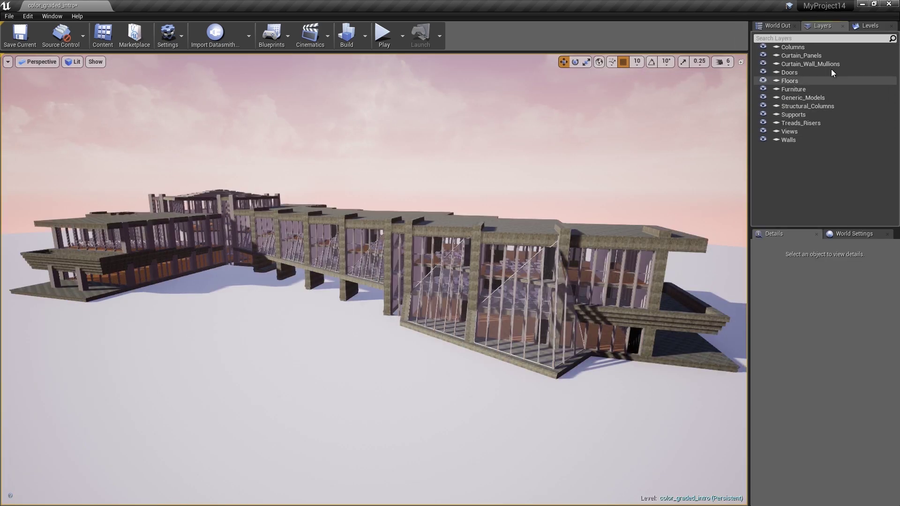
click(758, 74)
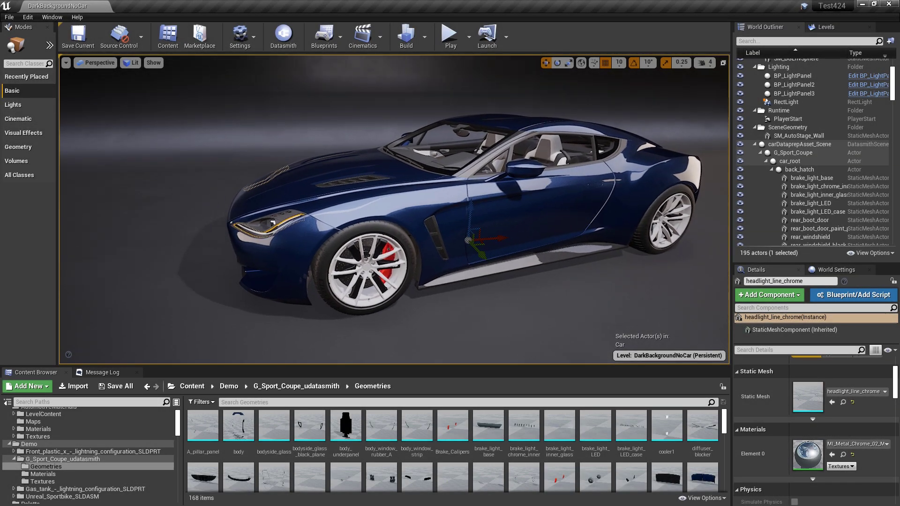
Drag MI_Metal_Chrome_03_Dark from the Metal folder onto the car's near front wheel rim.
drag(895, 92, 896, 141)
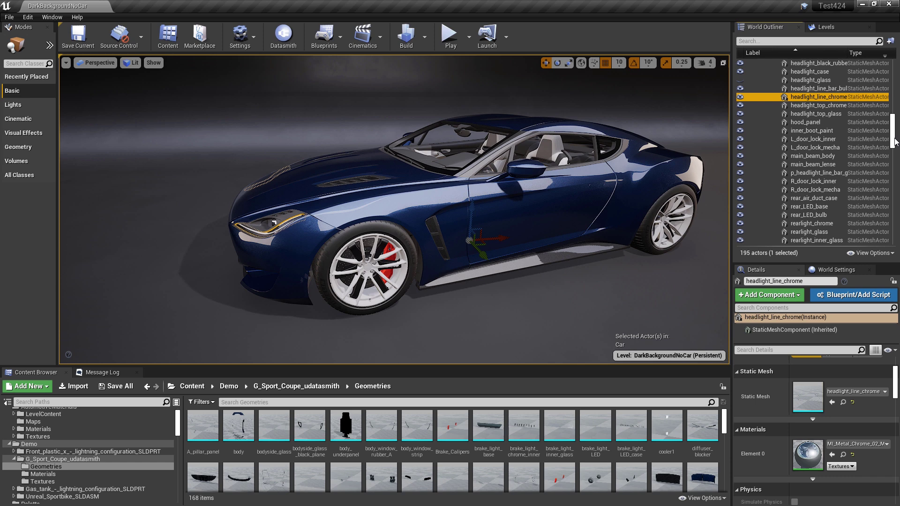
click(844, 455)
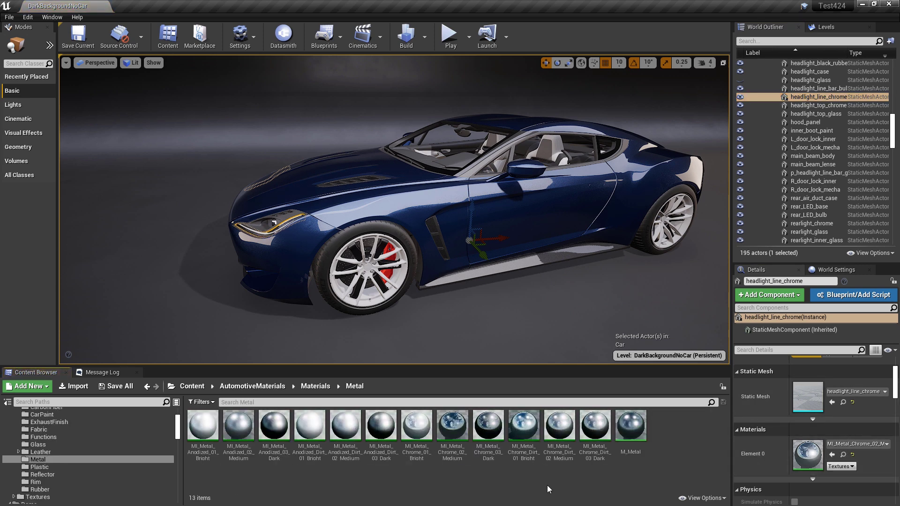
drag(487, 435, 400, 277)
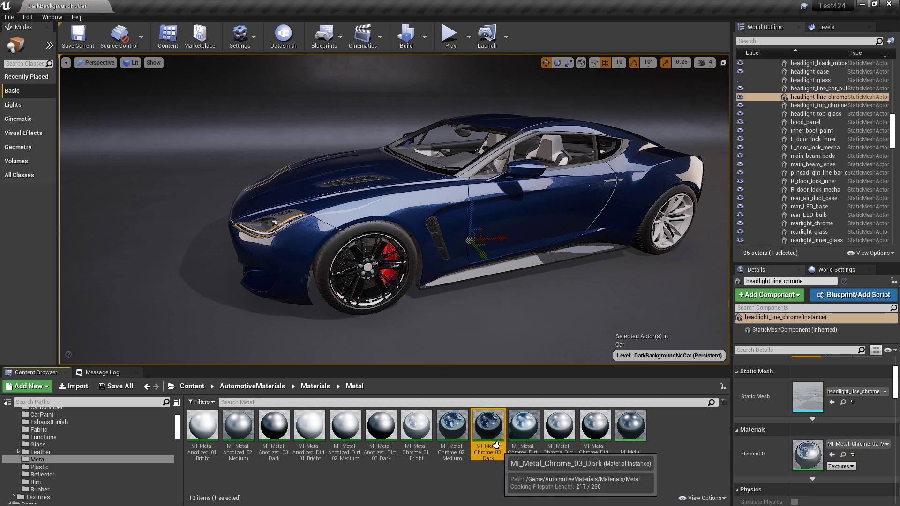
drag(607, 301, 685, 223)
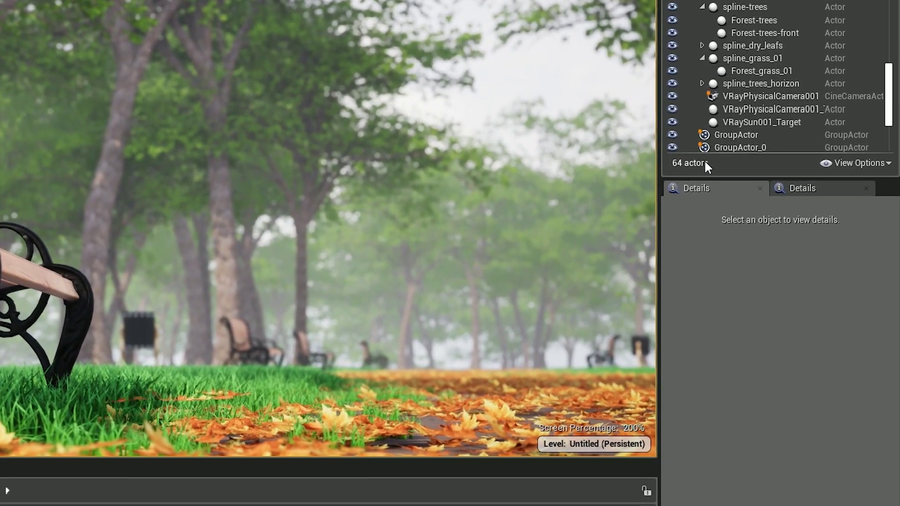
Show the tire's UV Channel 0 layout for LOD 0 in the Static Mesh Editor.
click(788, 32)
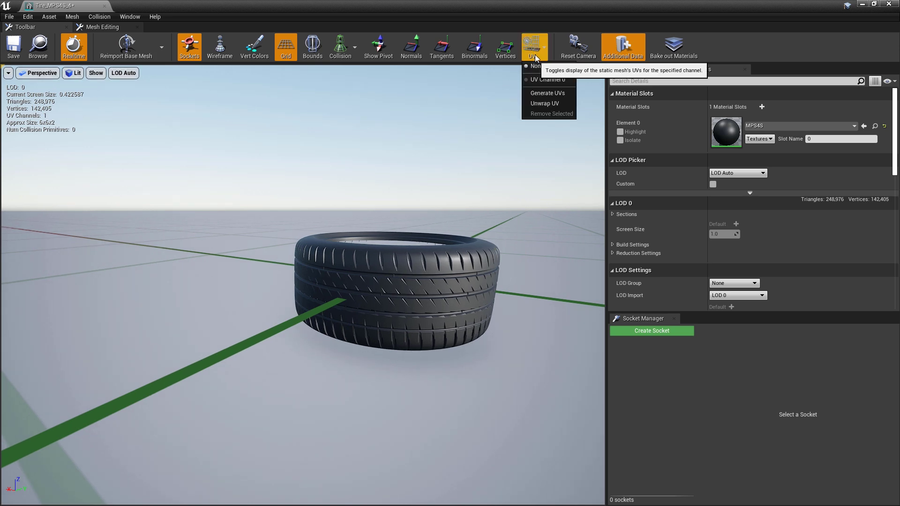
click(548, 80)
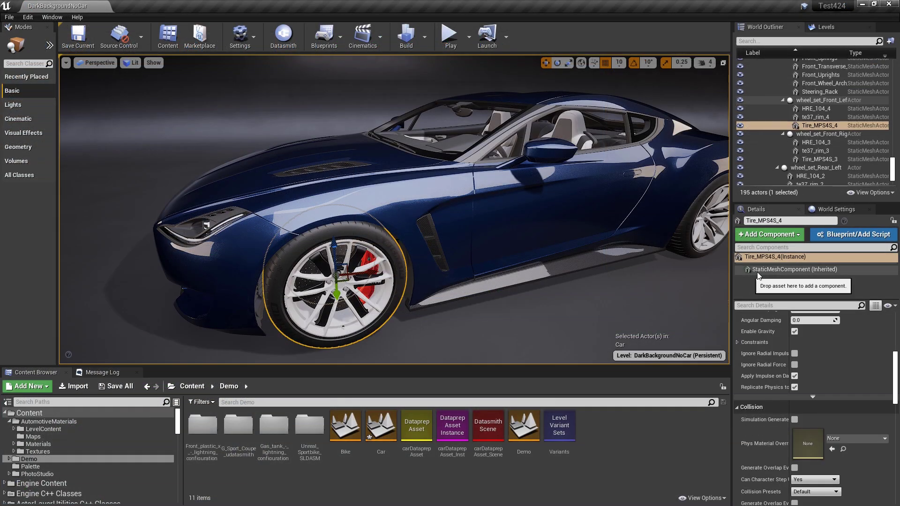
Select the tire's mesh component and expand Component Tags to list its 8 metadata tags.
click(764, 270)
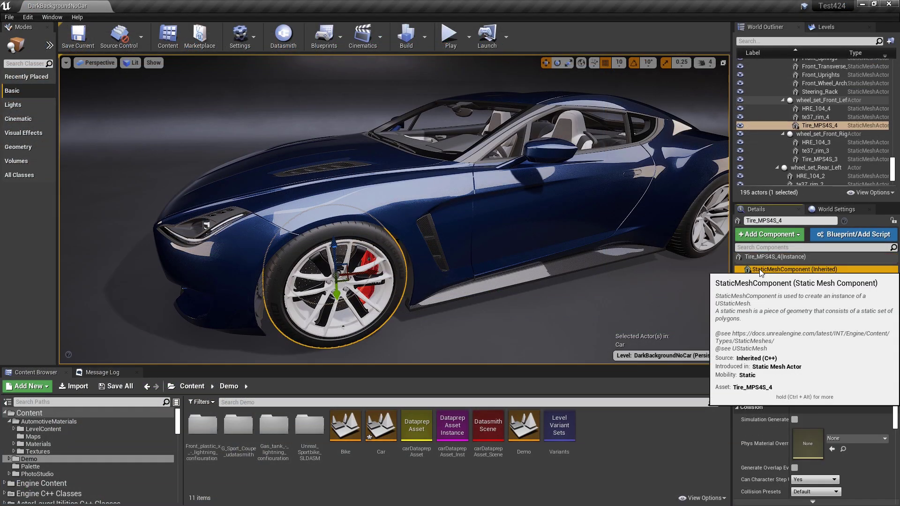
drag(898, 378, 897, 464)
click(736, 408)
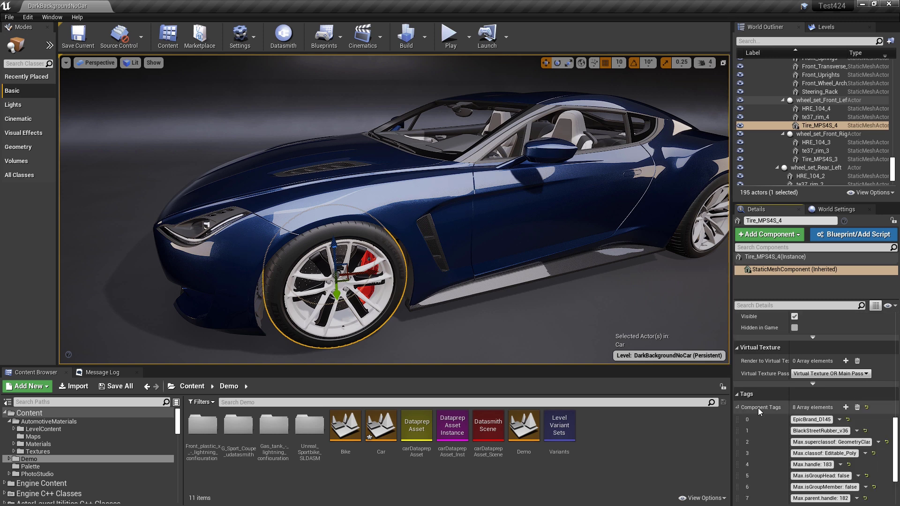
scroll(897, 441, down, 2)
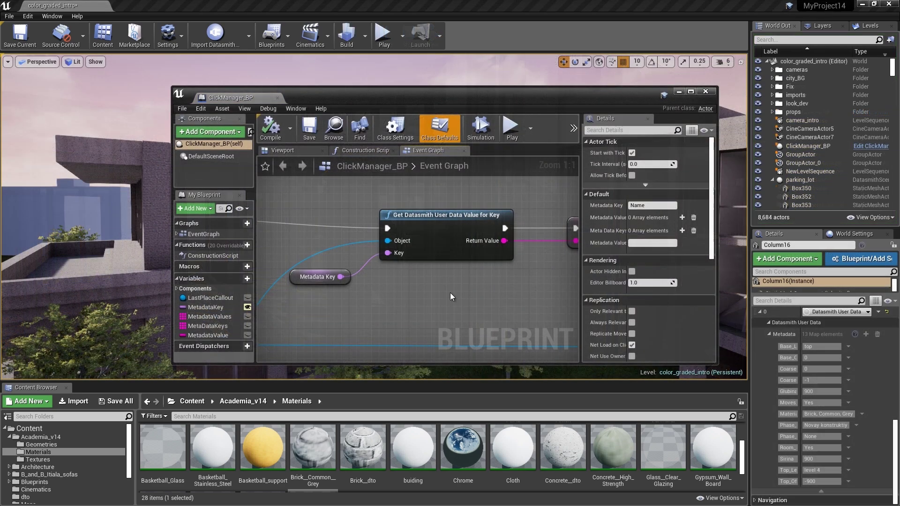
Inspect ClickManager_BP's Metadata Key node, view chopper_body's Box UV projection, then pick dark wheels.
right_drag(450, 293, 454, 293)
click(300, 276)
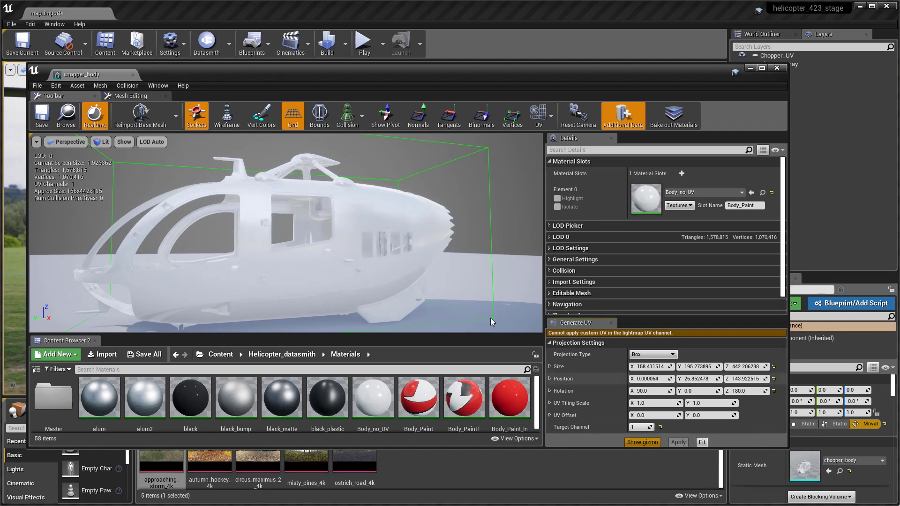
drag(491, 321, 478, 321)
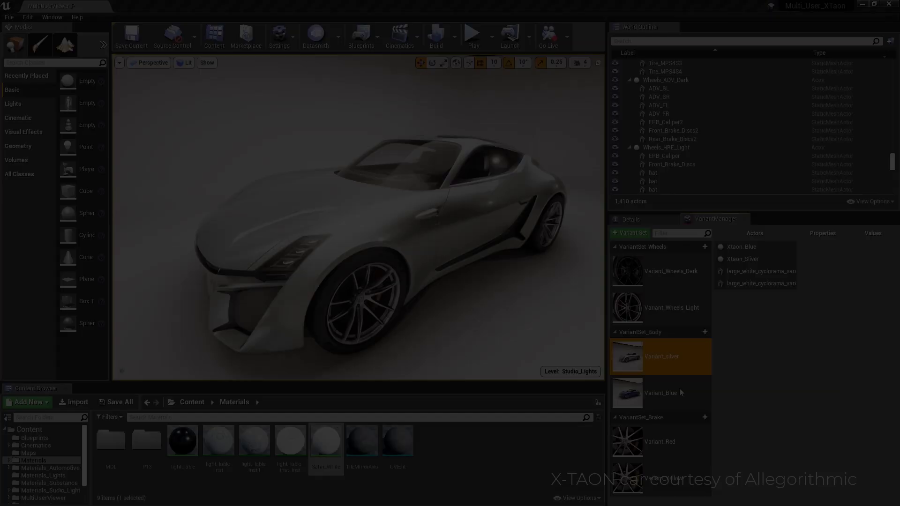
click(680, 388)
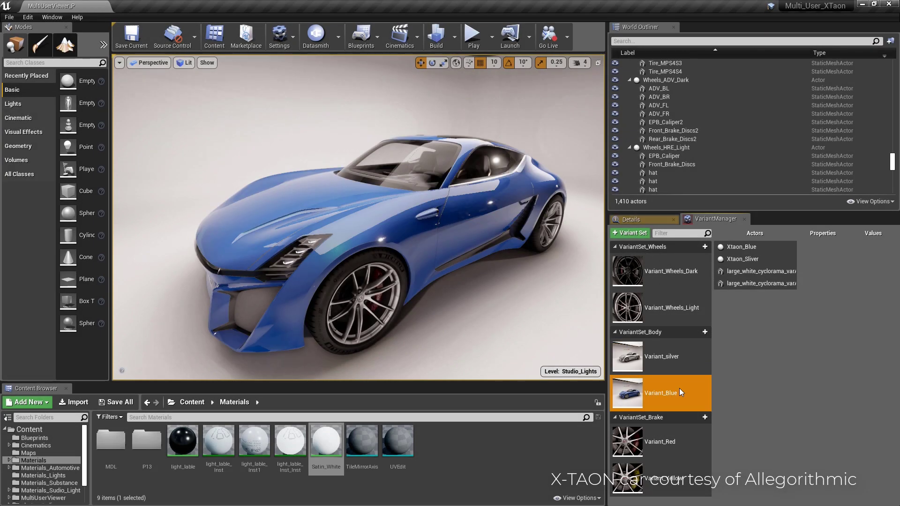
Bind Wheels_ADV_Dark to the Variant_Wheels_Dark variant and confirm the capture.
click(669, 272)
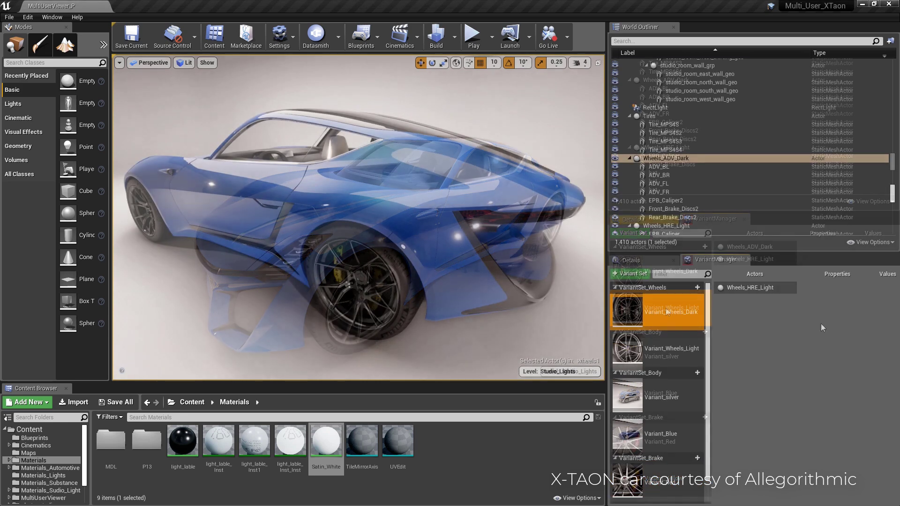
drag(646, 160, 741, 288)
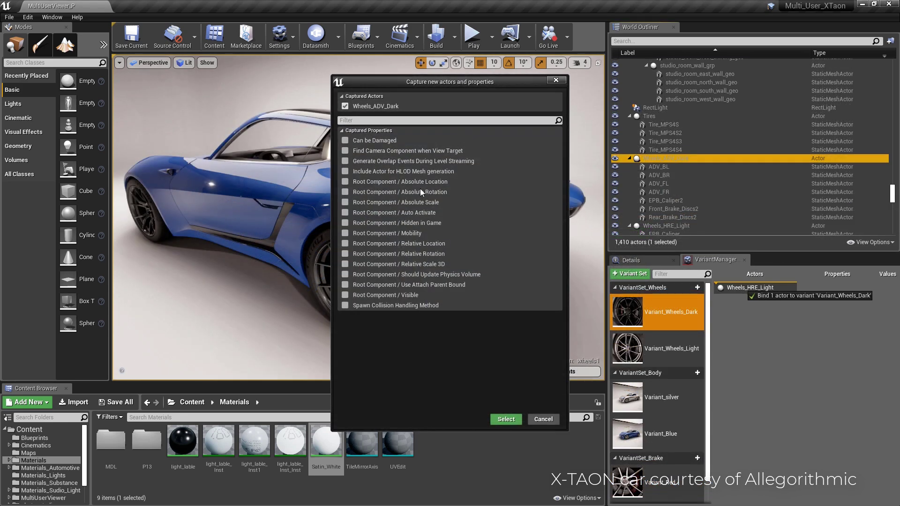
click(512, 423)
click(767, 305)
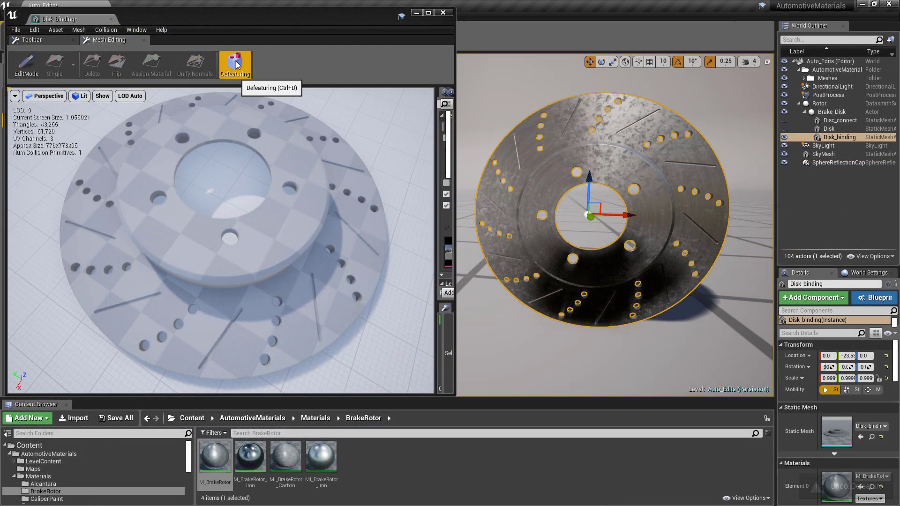
Use Defeaturing to fill the brake disc's small through holes.
click(235, 64)
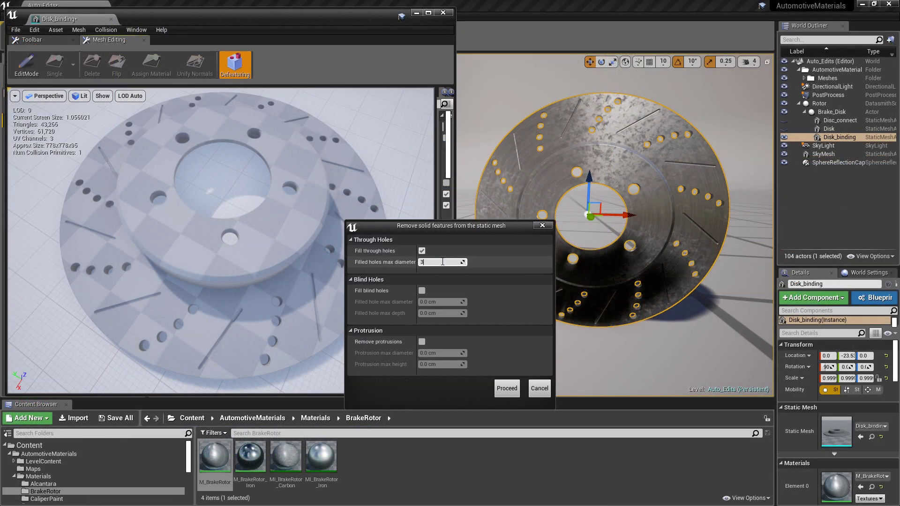
click(507, 388)
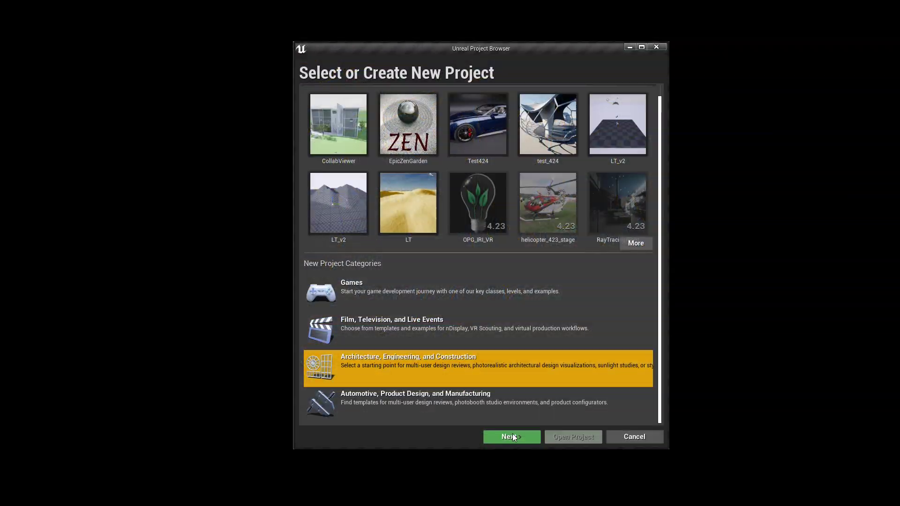
Continue from the Architecture, Engineering, and Construction category to the template choices.
click(512, 436)
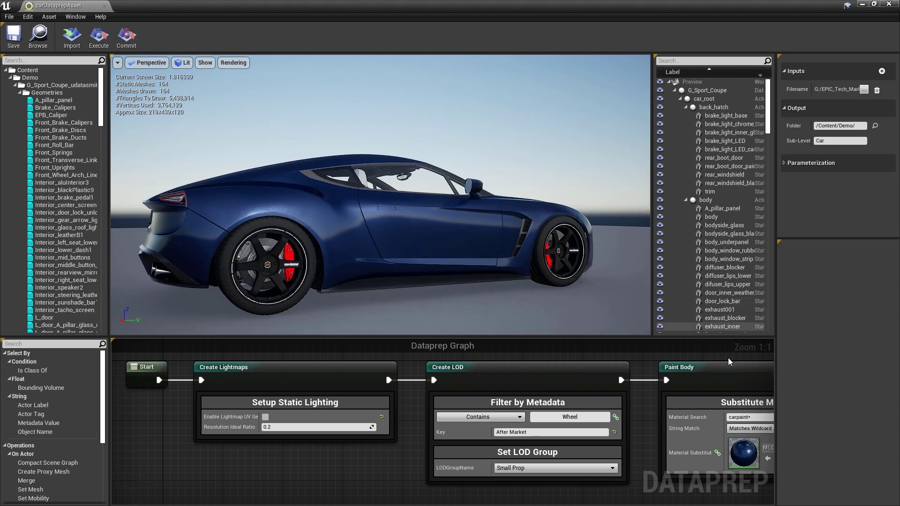
Position the new Filter by Metadata action beside the Substitute Material step in the graph.
right_drag(767, 358, 642, 359)
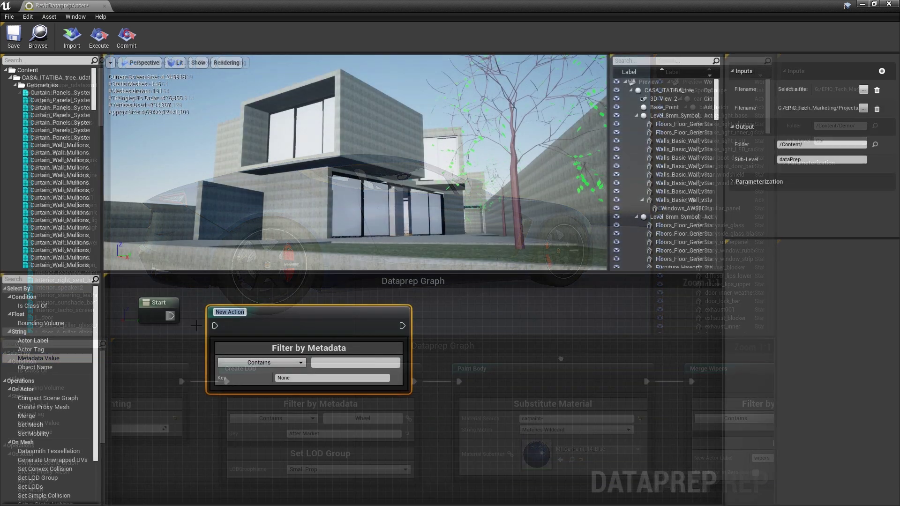
drag(299, 347, 298, 338)
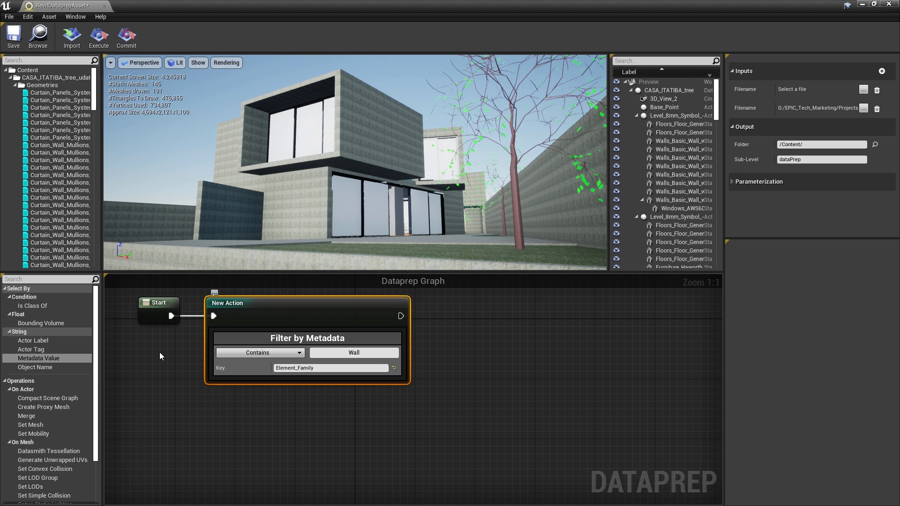
scroll(63, 466, down, 3)
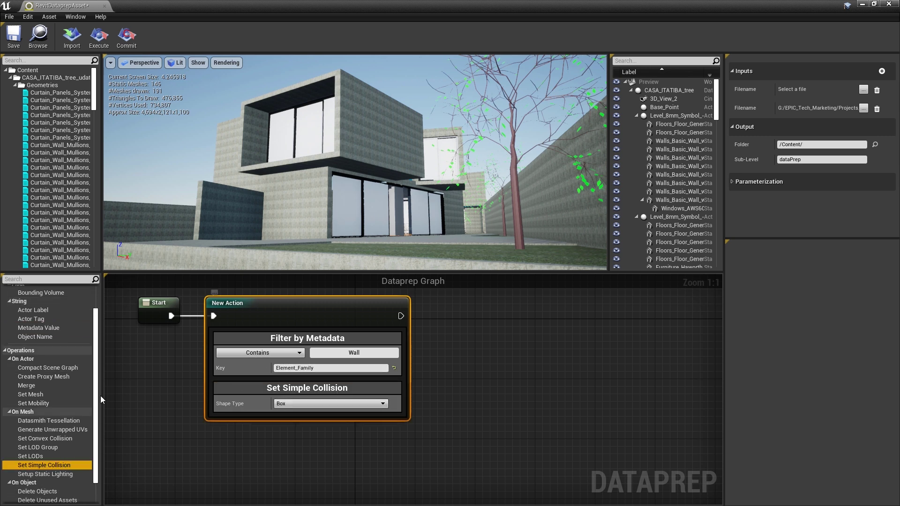
scroll(89, 410, down, 3)
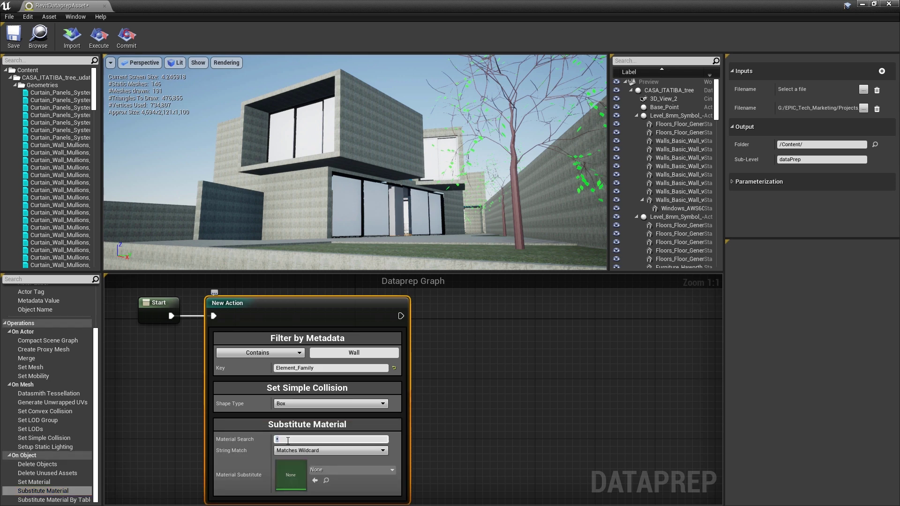
Set the walls' substitute material to Concrete_StainBuilding and execute the Dataprep pipeline.
click(330, 471)
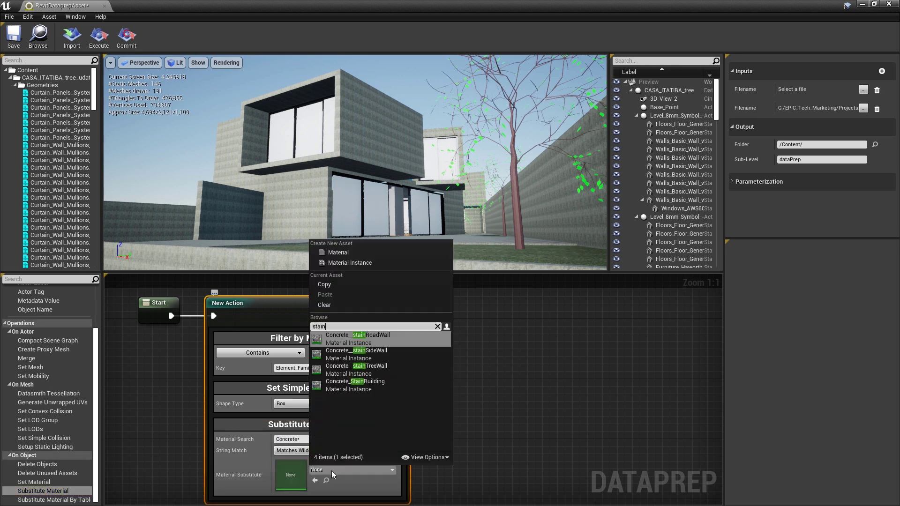
click(342, 334)
click(99, 37)
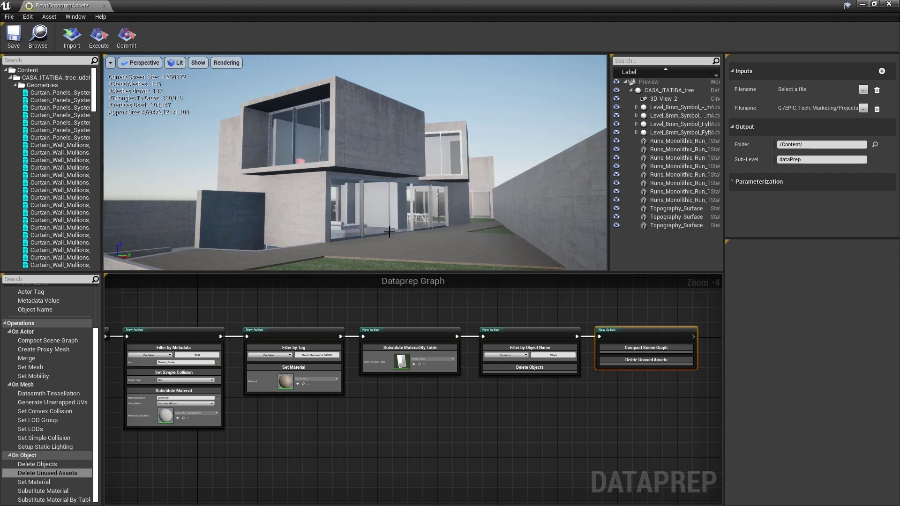
scroll(389, 232, up, 5)
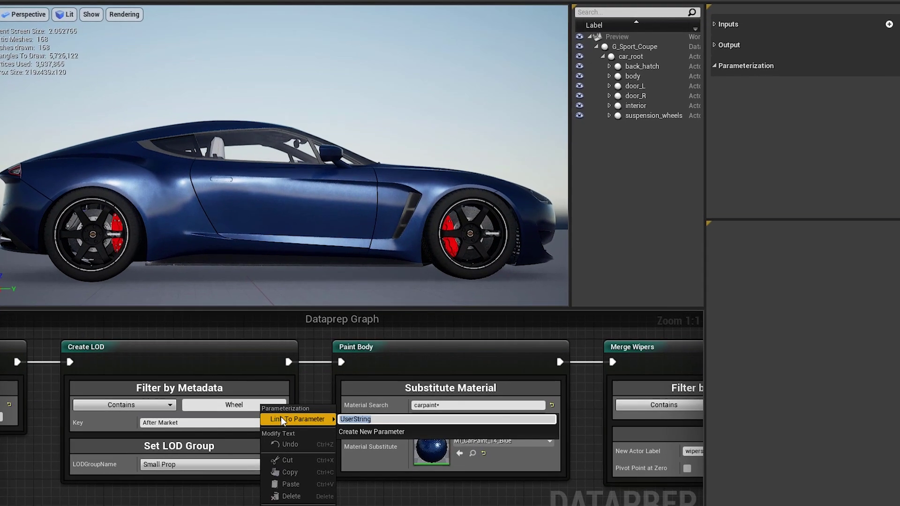
Name the Wheel parameter 'Create LOD's' and link the body material to a new 'Bosy Paint' parameter.
text(Create LOD's)
key(Return)
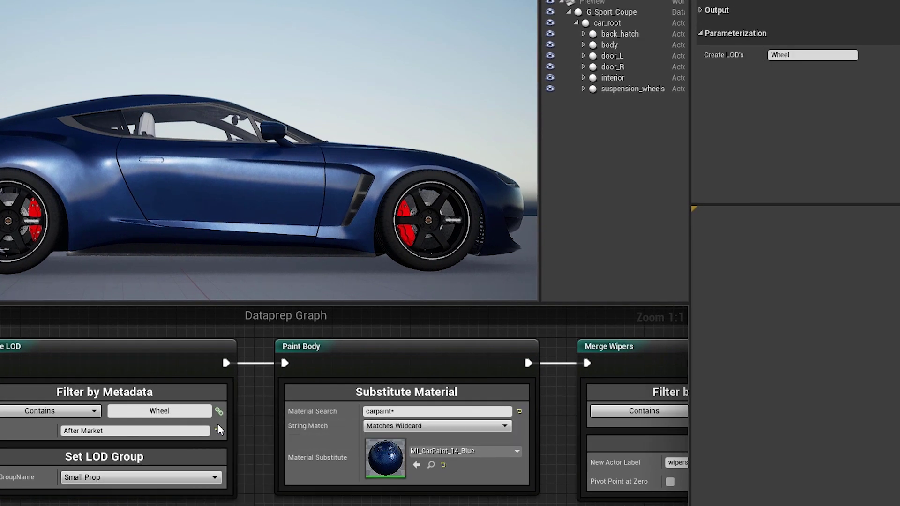
right_click(374, 454)
text(Bosy Paint)
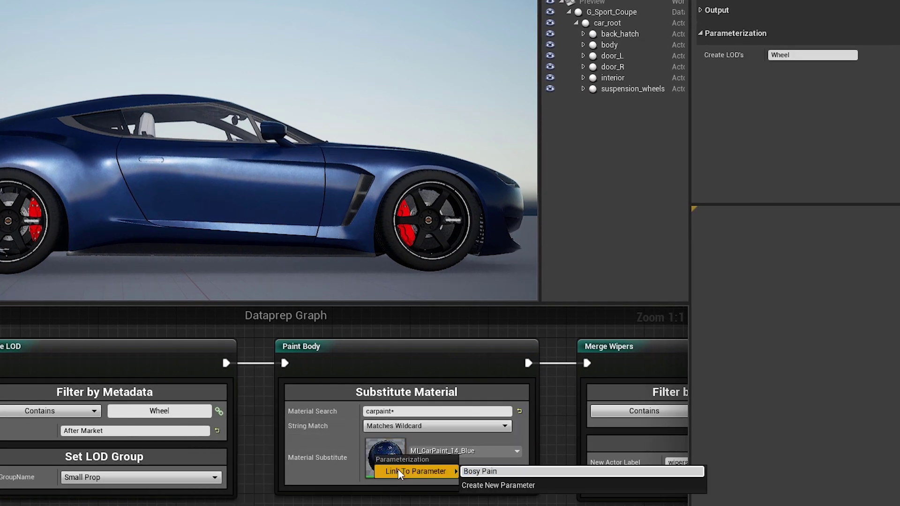
key(Return)
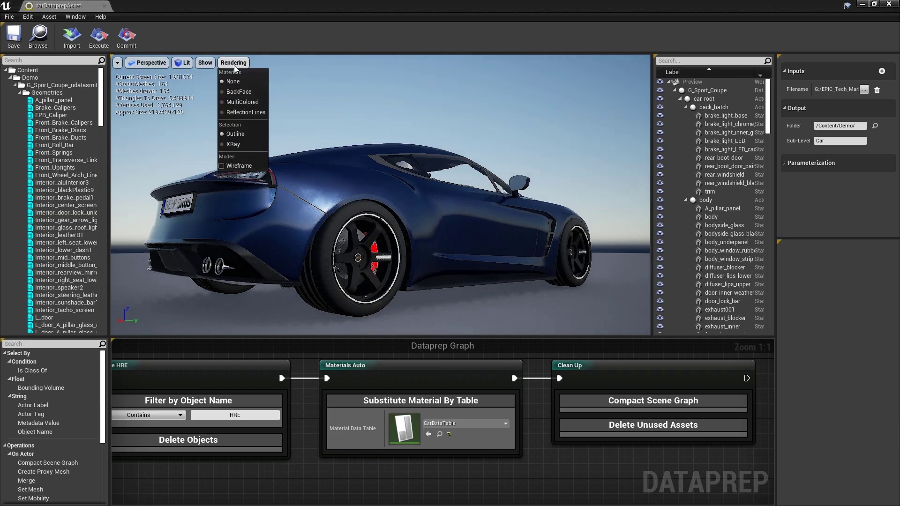
Switch the car preview to X-ray rendering.
click(234, 65)
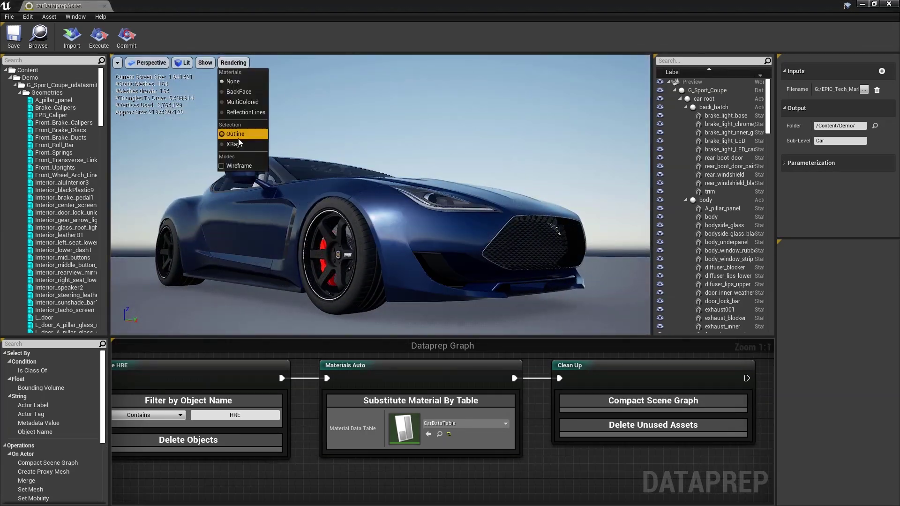
click(235, 144)
click(278, 168)
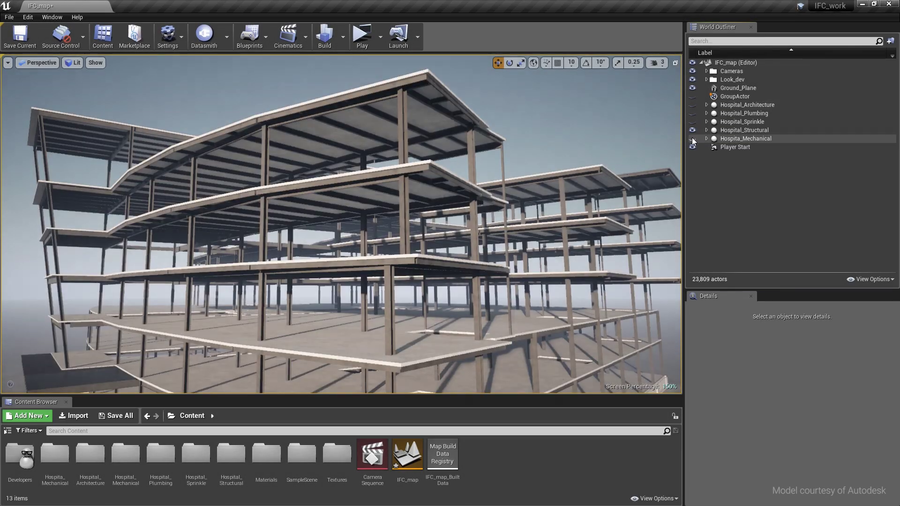
Make the Hospita_Mechanical and Hospital_Plumbing layers visible in the World Outliner.
click(692, 139)
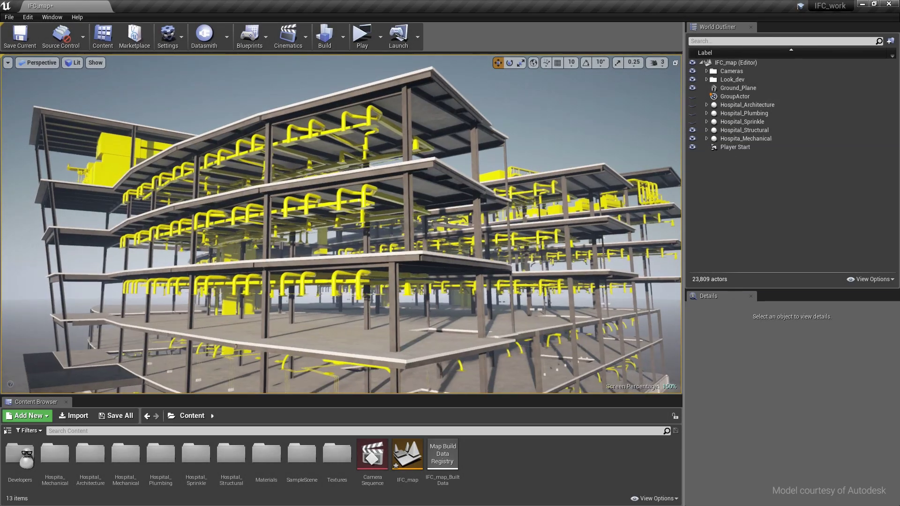
scroll(613, 211, up, 3)
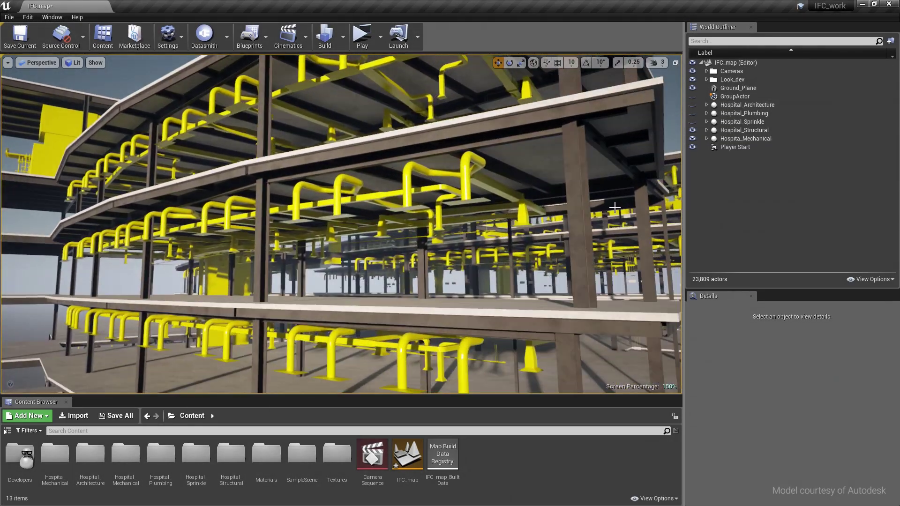
click(692, 113)
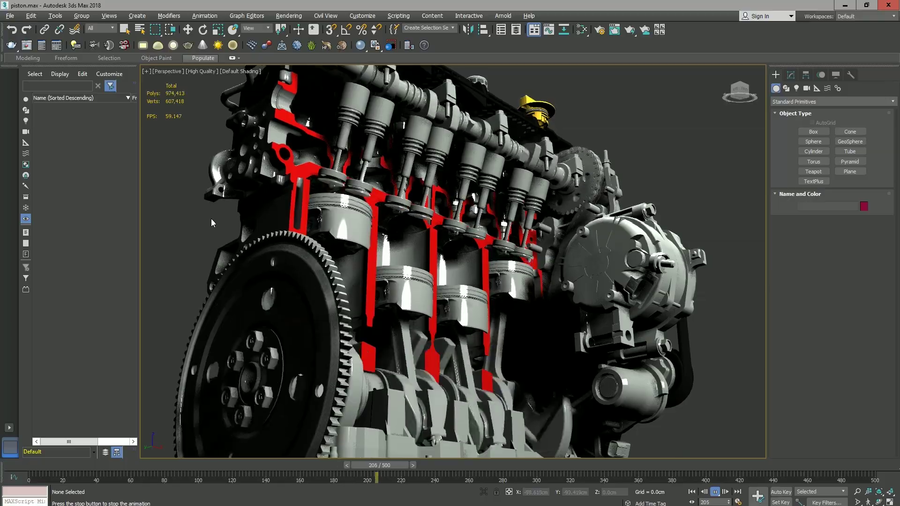
alt+middle_drag(211, 219, 178, 236)
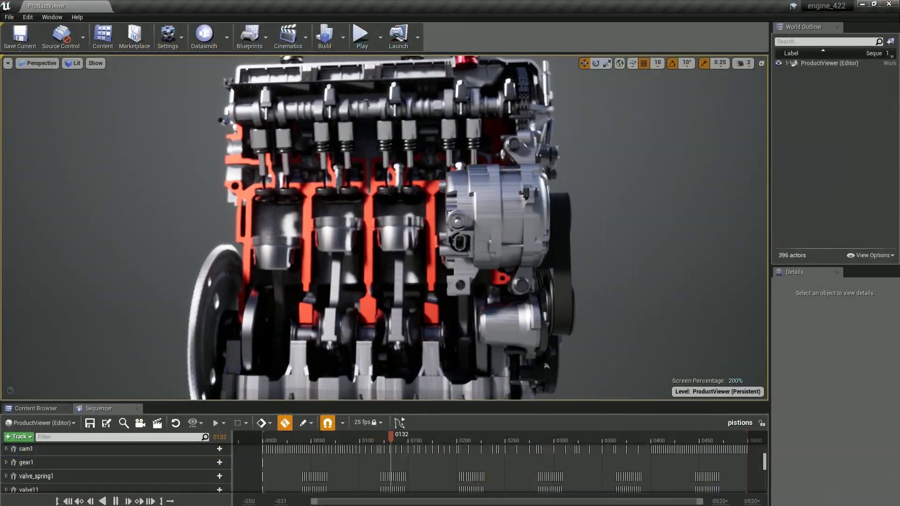